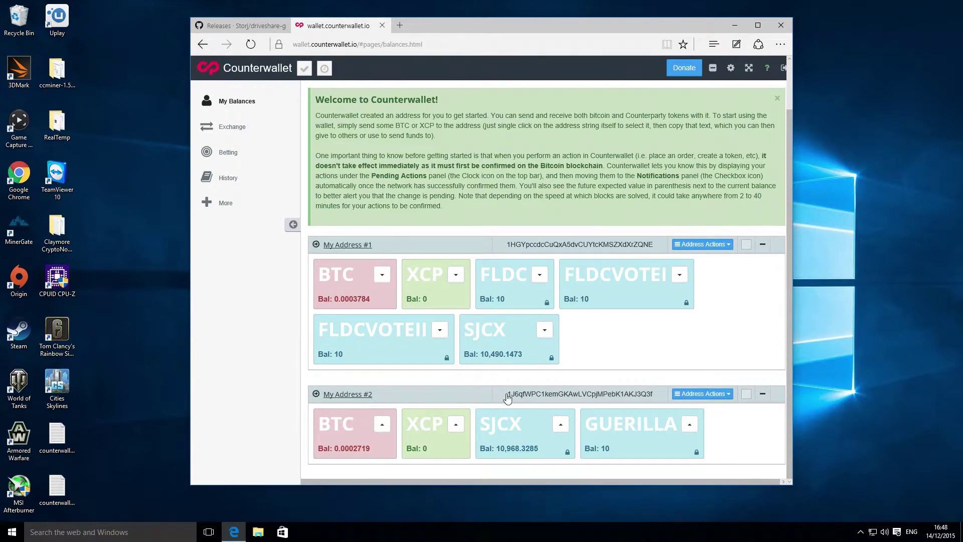
- Copy the second address, holding 10,968.3285 SJCX, from its Change Label dialog, then cancel without changes
click(562, 396)
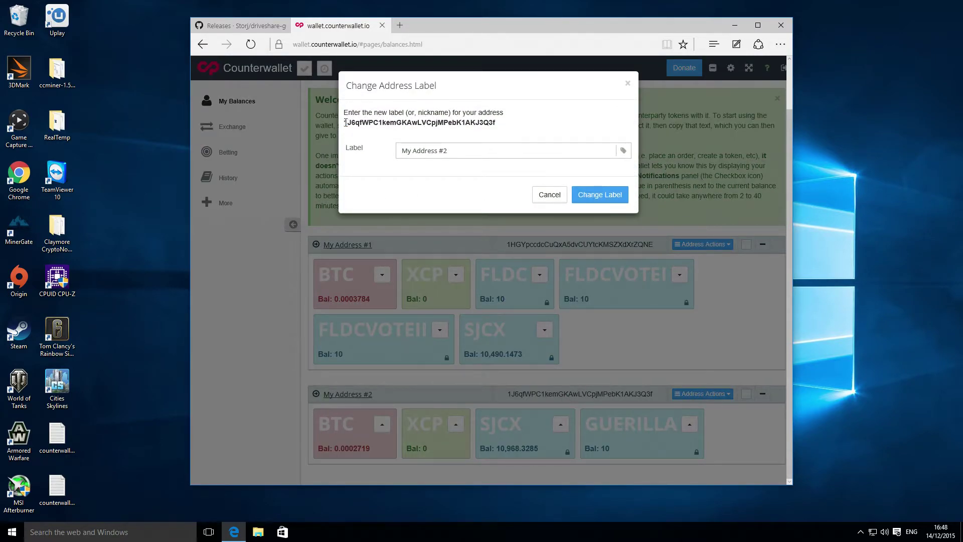
drag(346, 123, 486, 124)
right_click(486, 126)
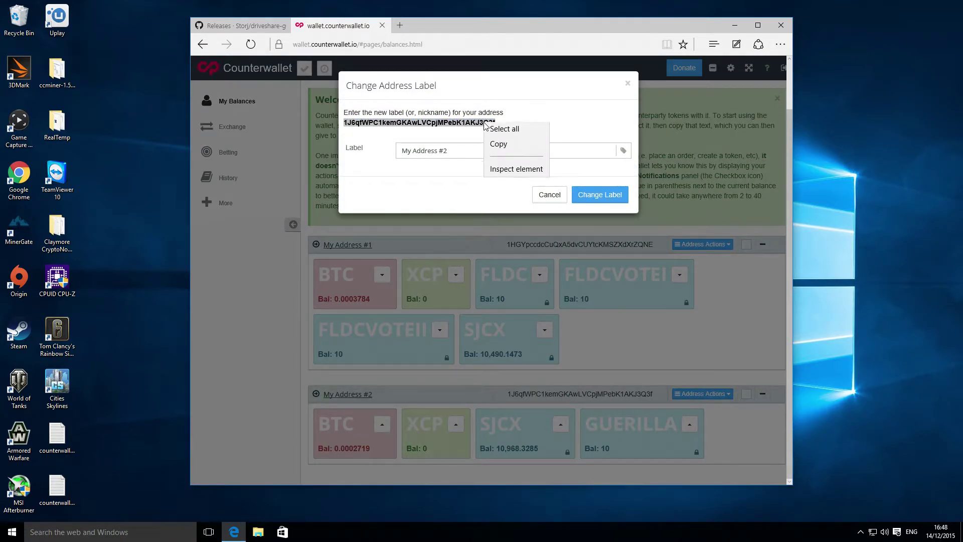
click(500, 145)
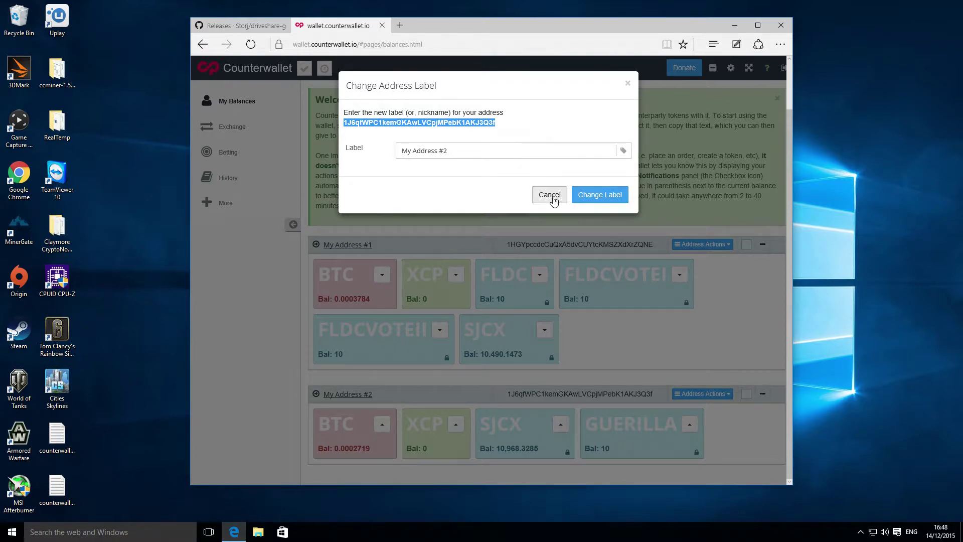
click(628, 84)
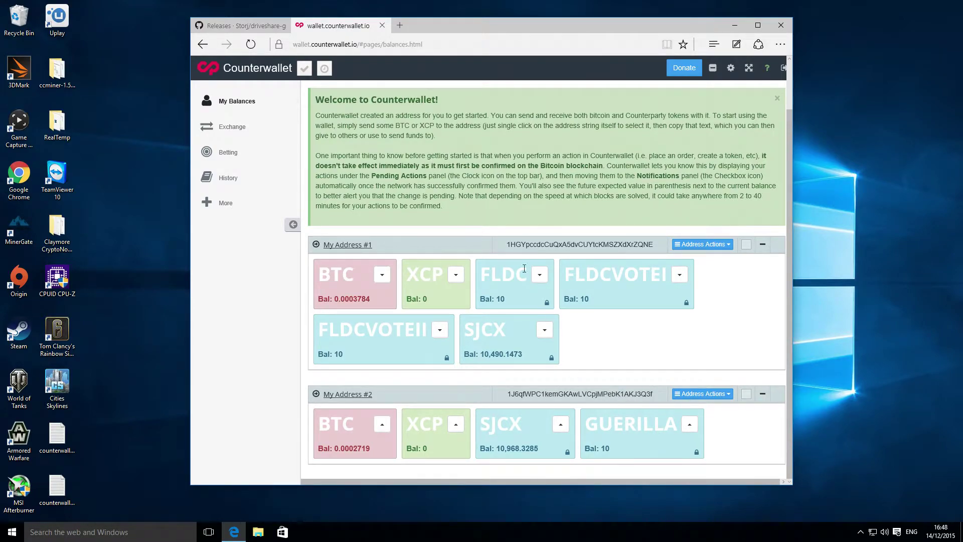
- Switch to the GitHub tab and go to the Storj organisation page
click(247, 28)
scroll(327, 179, up, 5)
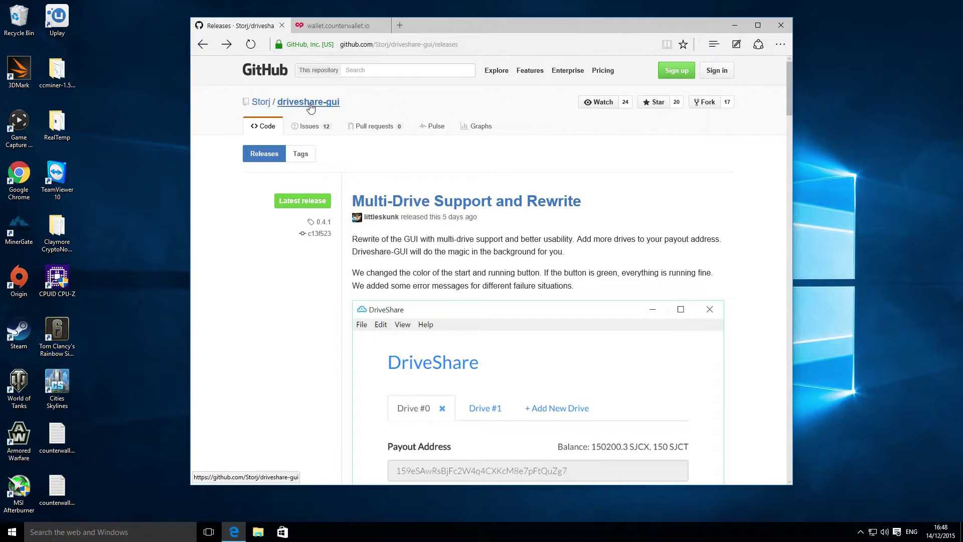
click(265, 106)
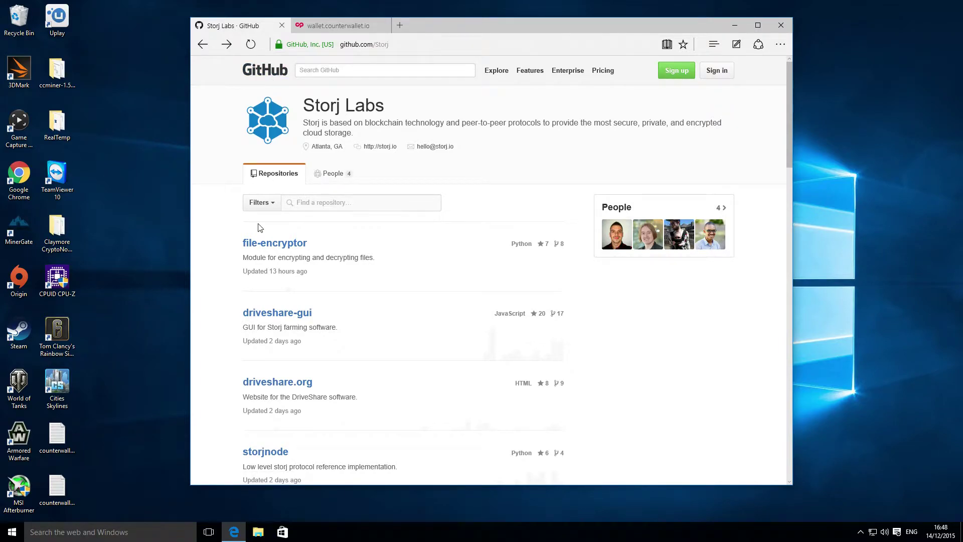
scroll(260, 224, down, 3)
scroll(261, 224, up, 3)
scroll(372, 294, down, 1)
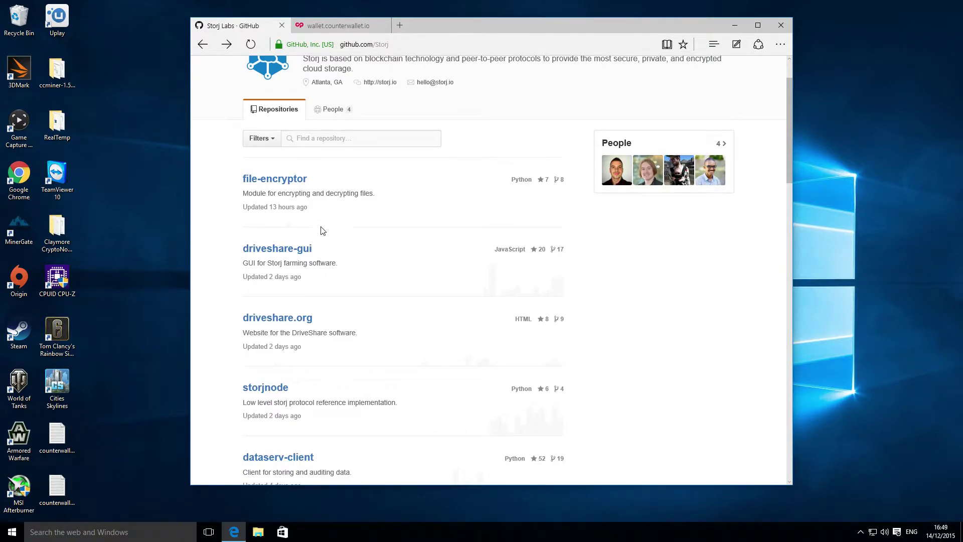
- Open the driveshare-gui releases and scroll to the 0.4.1 Downloads list
click(290, 252)
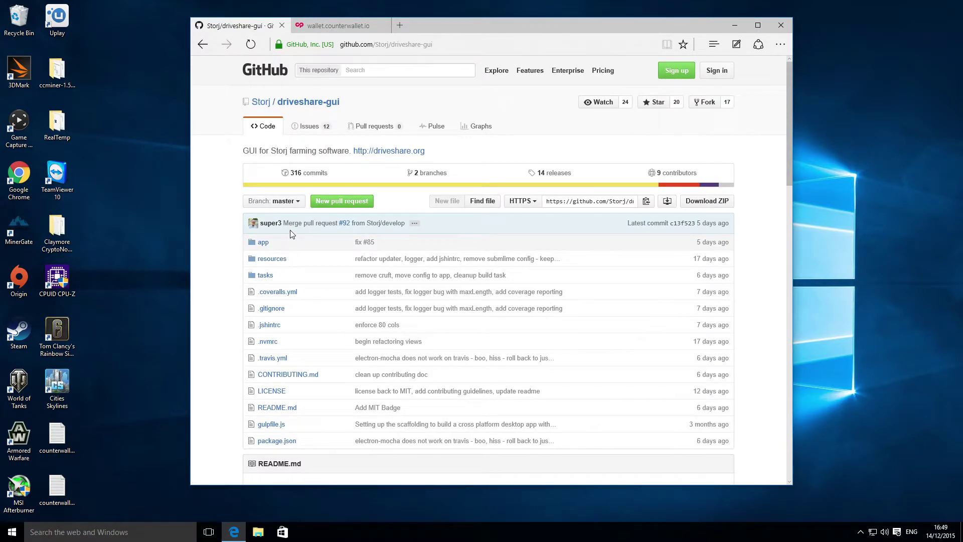
click(560, 178)
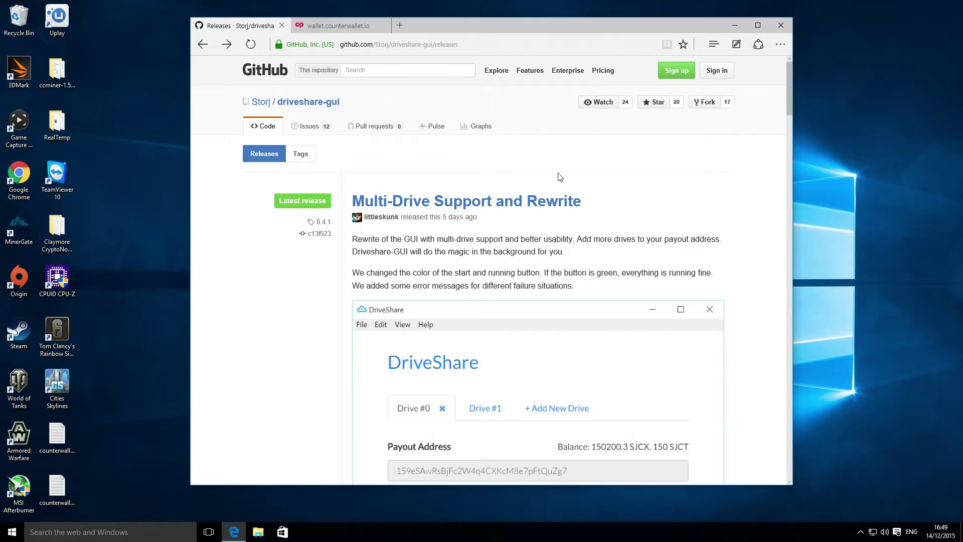
scroll(559, 178, down, 3)
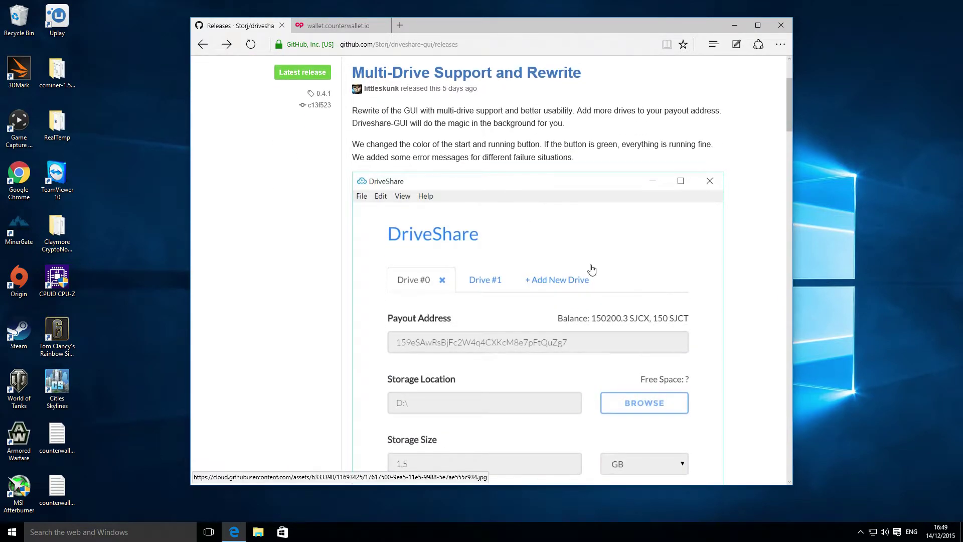
scroll(592, 270, down, 10)
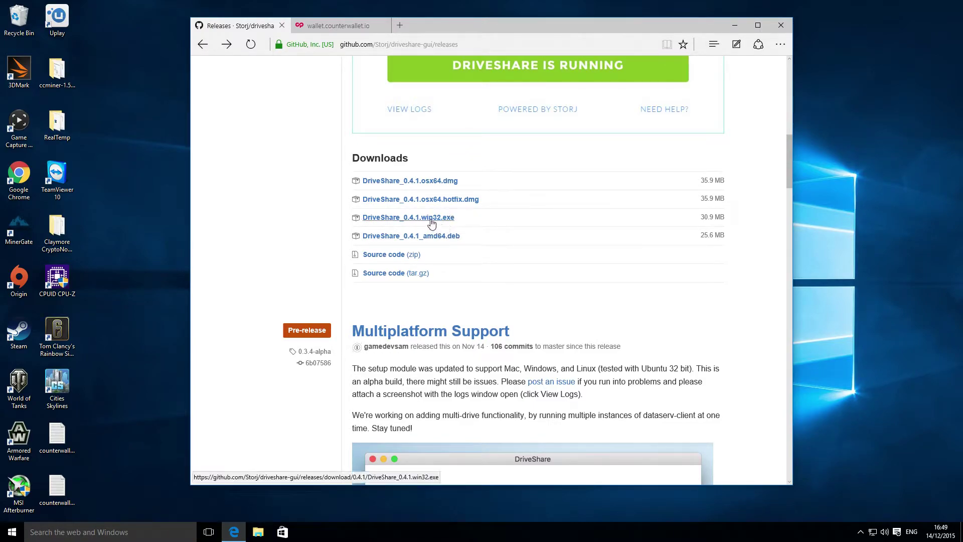
- Download DriveShare_0.4.1.win32.exe and select it in the Downloads folder (31,688 KB)
click(440, 218)
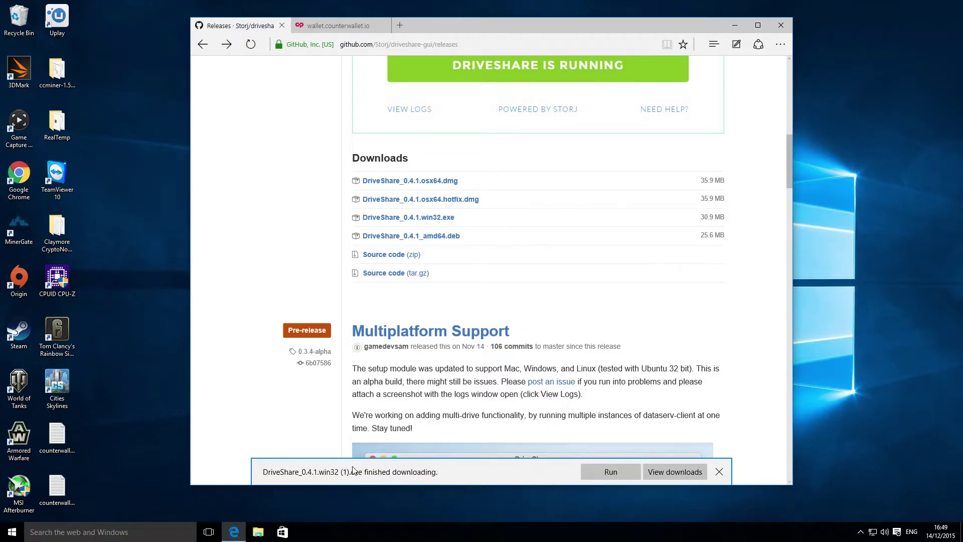
click(721, 473)
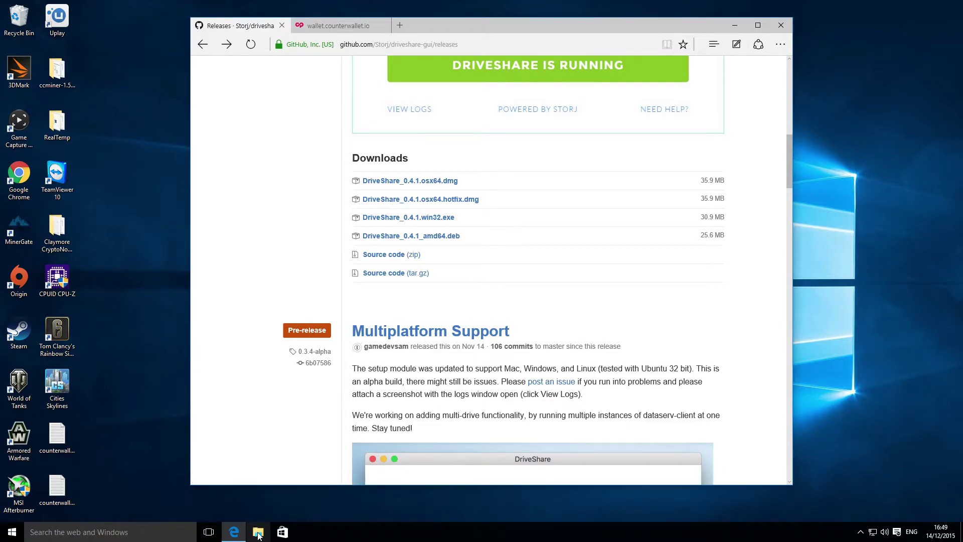
click(713, 45)
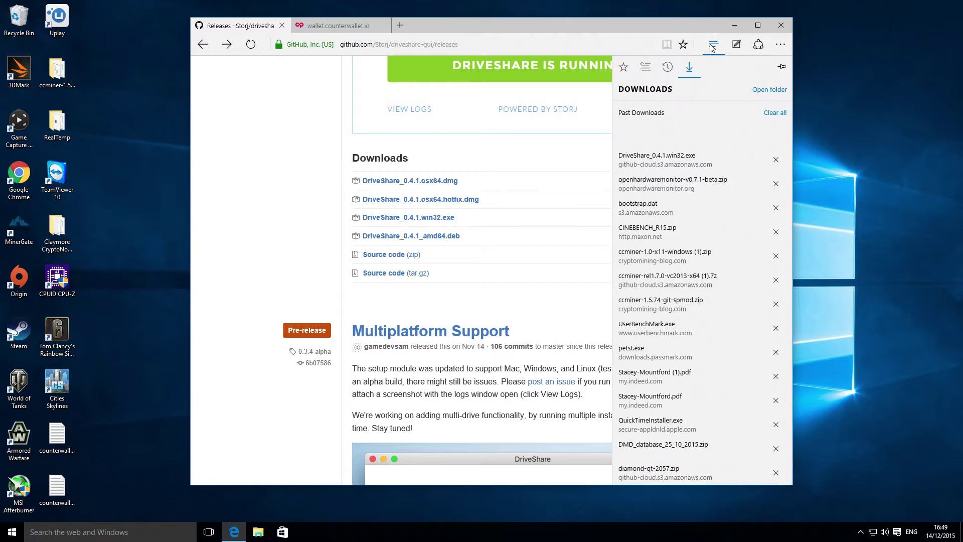
click(769, 90)
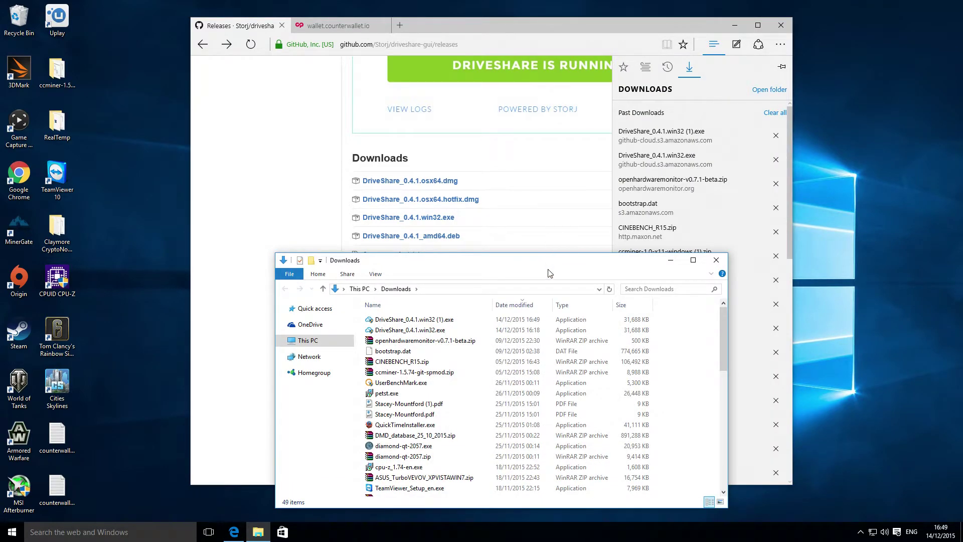
drag(552, 268, 576, 188)
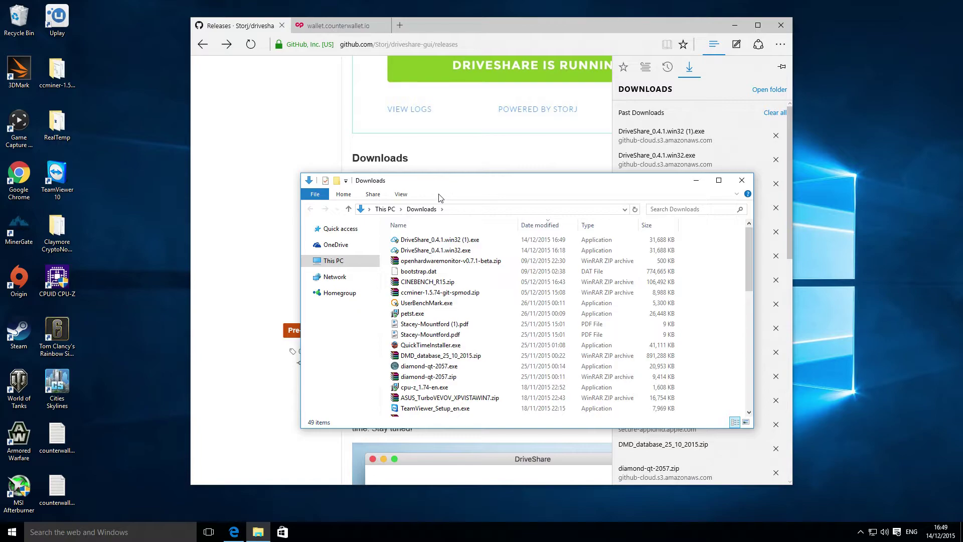
click(435, 251)
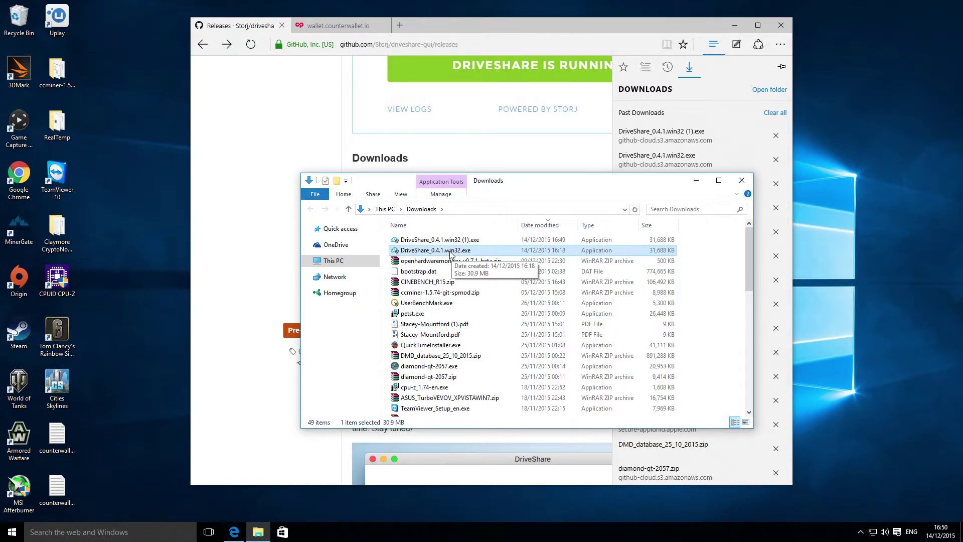
- Run DriveShare_0.4.1.win32.exe, approve the UAC prompt, and close setup once installation finishes
double_click(454, 251)
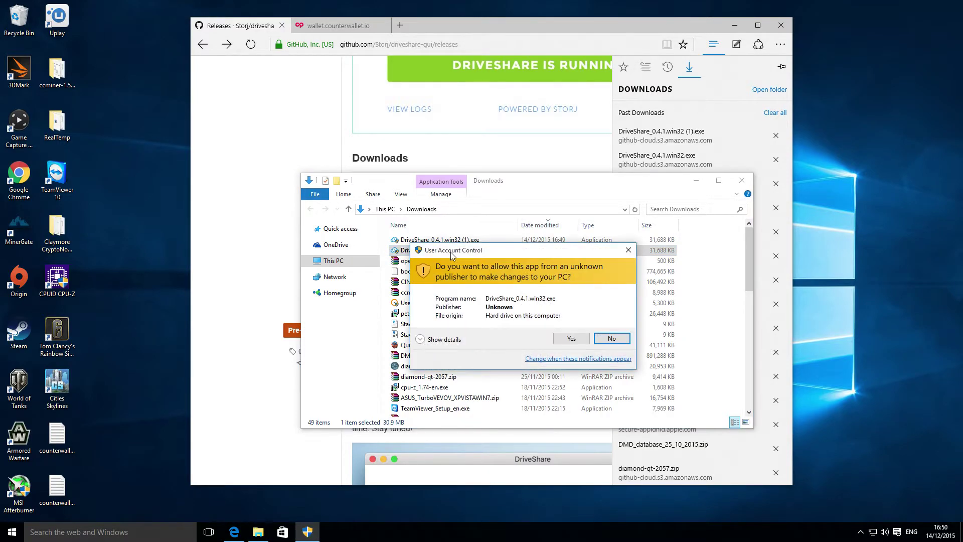
click(571, 339)
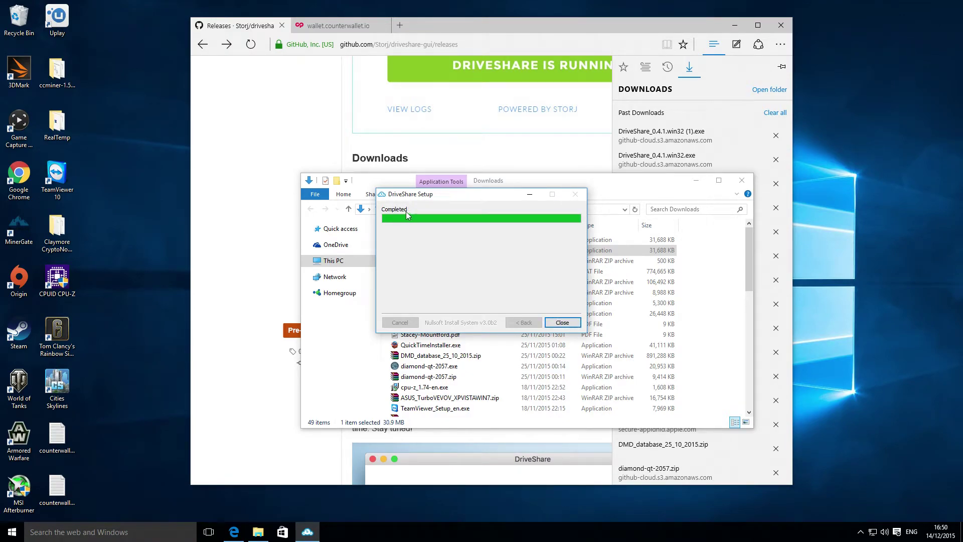
click(563, 323)
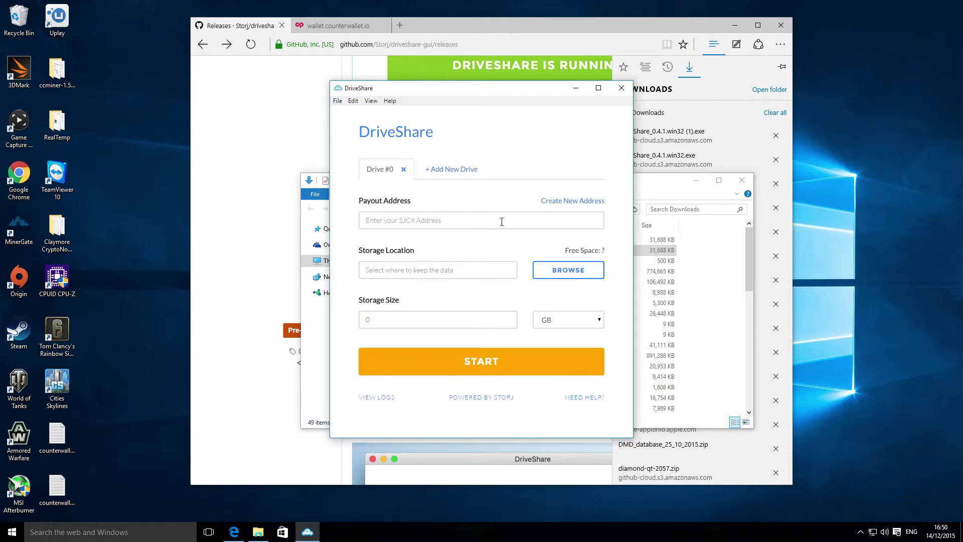
- Paste the copied Counterwallet address into DriveShare's Payout Address field
right_click(413, 222)
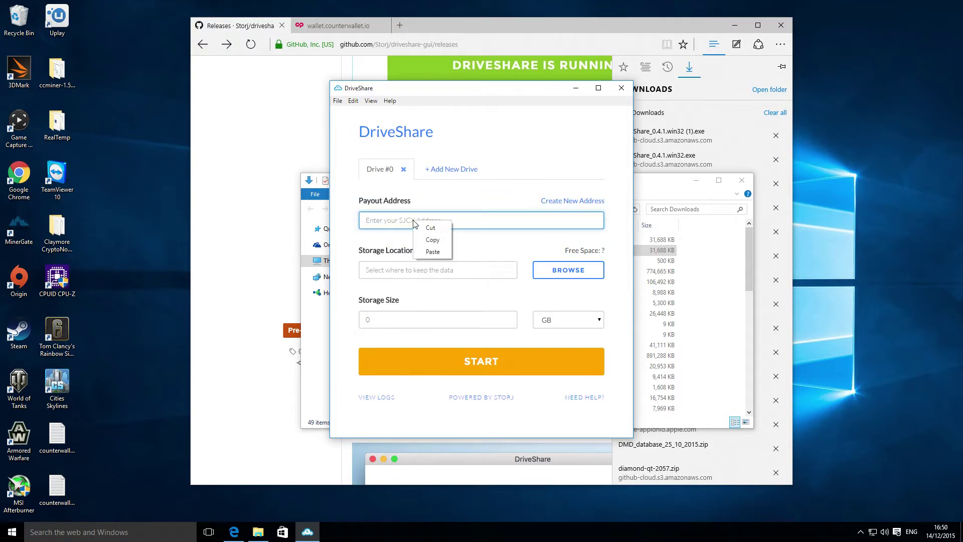
click(435, 252)
click(409, 275)
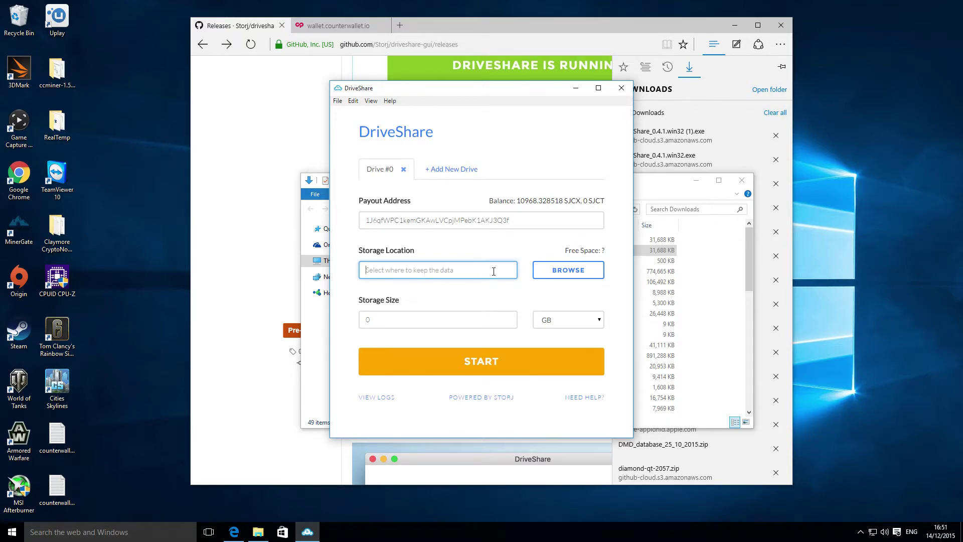
- Create a Storjdata folder on Hard Drive1 (F:) and select it as the storage location
click(571, 273)
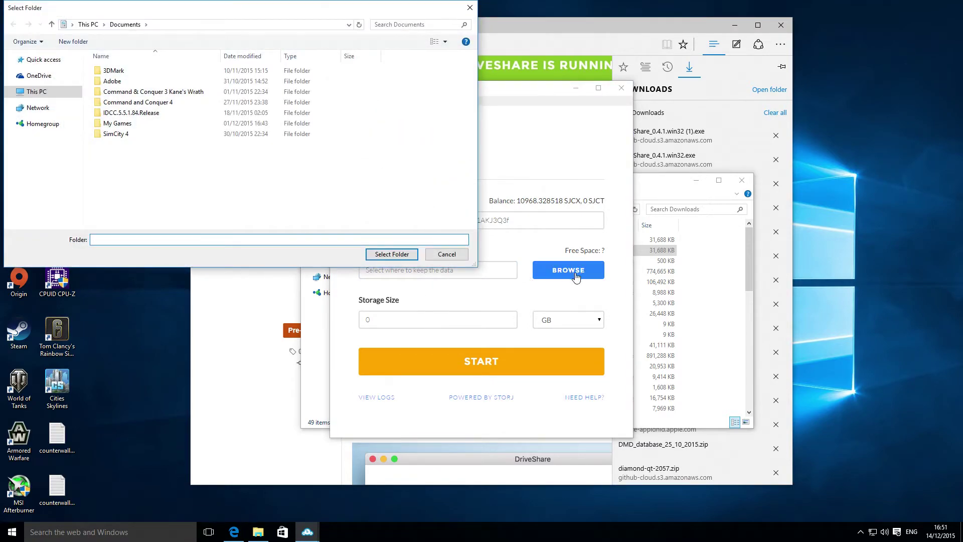
click(38, 94)
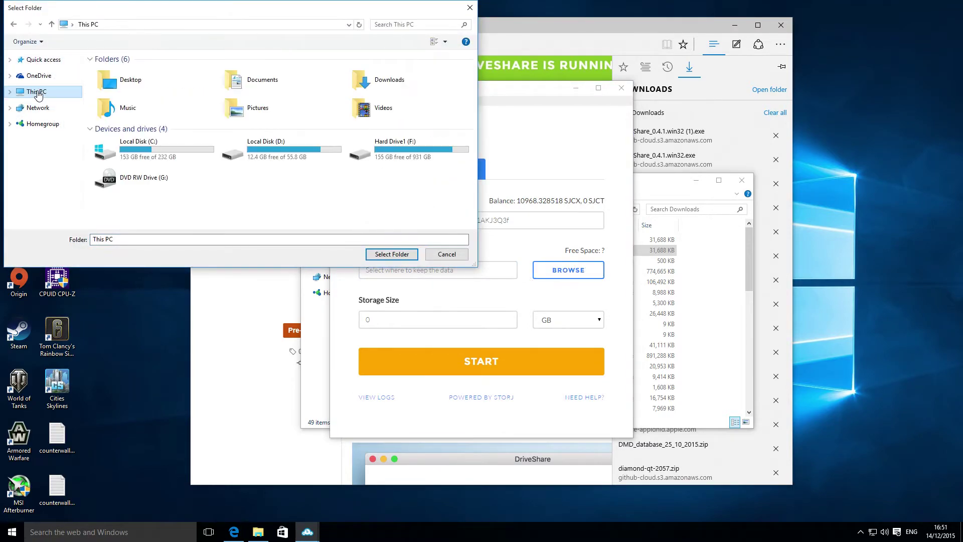
double_click(405, 148)
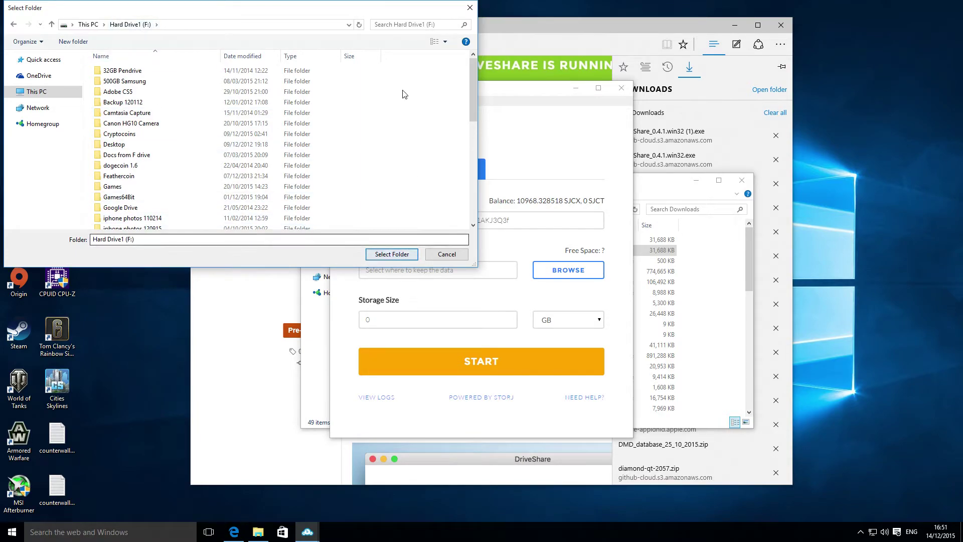
right_click(411, 120)
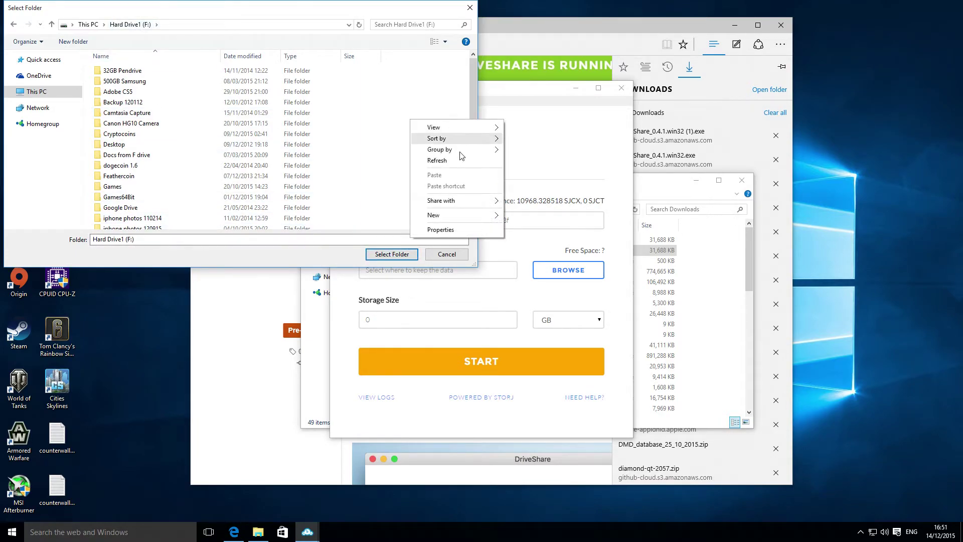
mouse_move(459, 219)
click(526, 217)
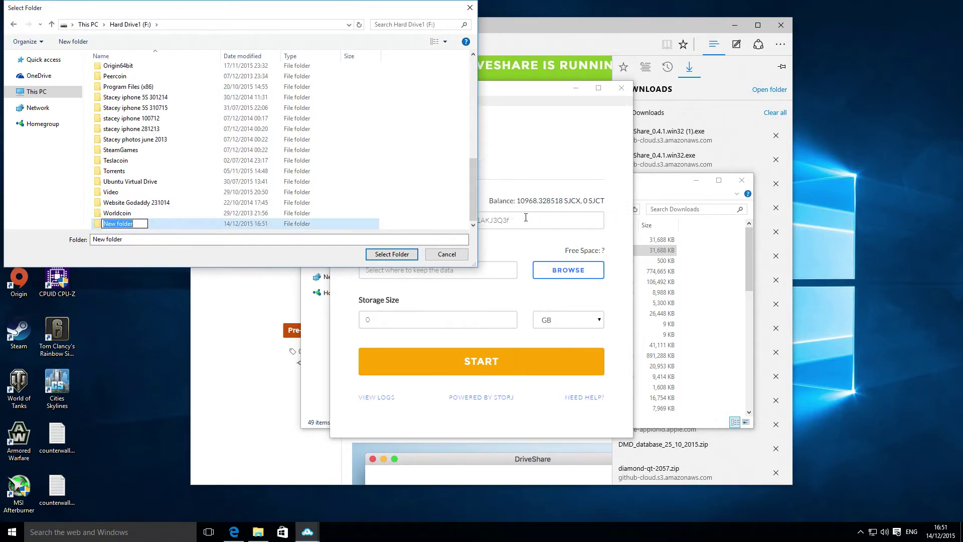
key(BackSpace)
text(Storjdata)
click(423, 222)
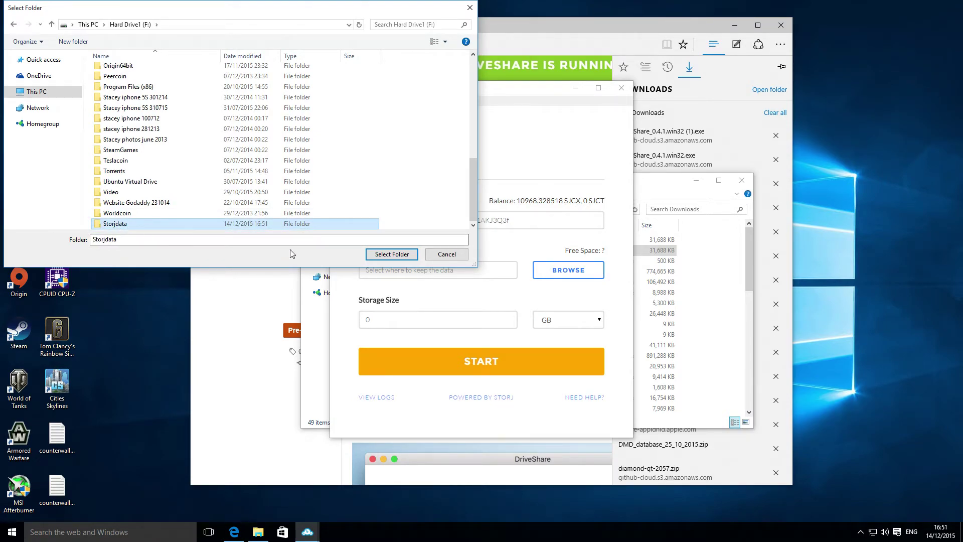
click(392, 254)
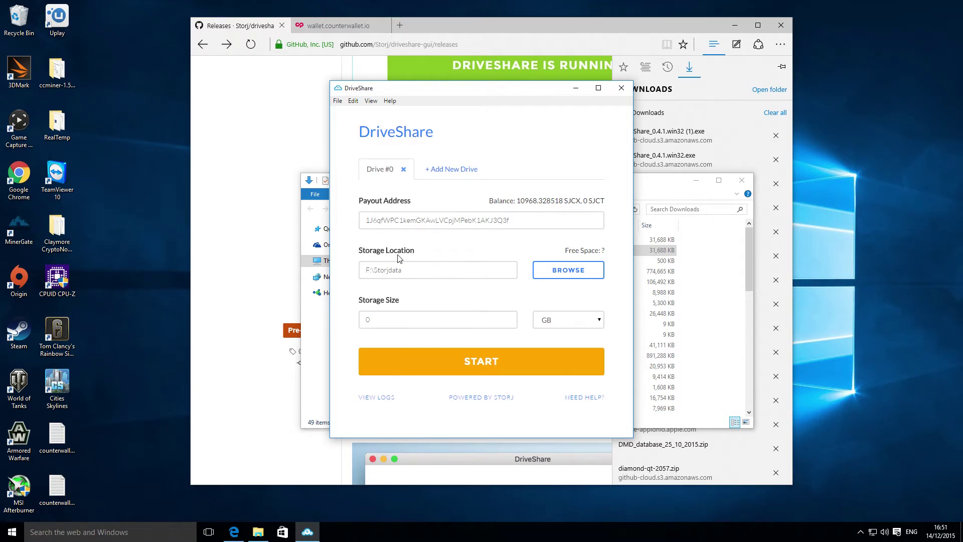
- Set the storage size to 100 GB and start the drive
click(393, 320)
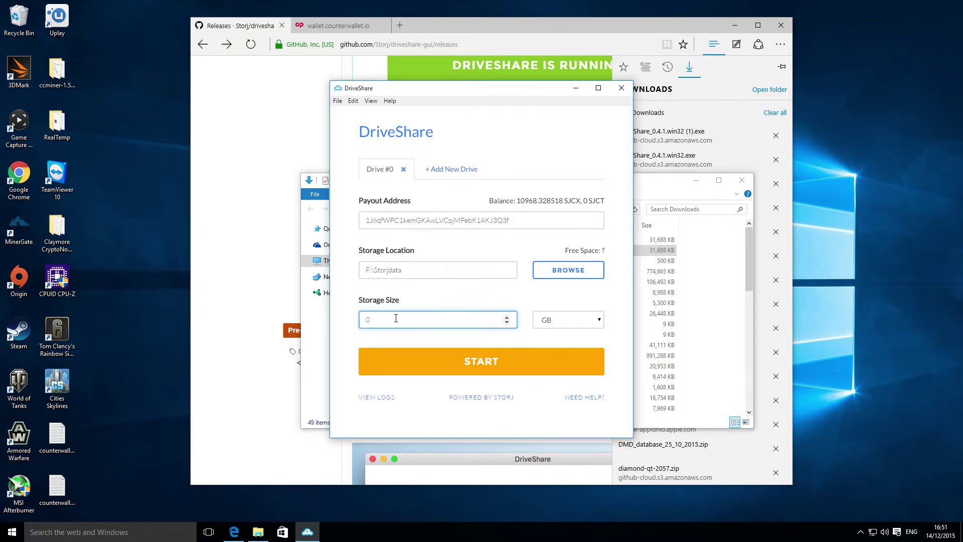
key(BackSpace)
text(100)
click(563, 320)
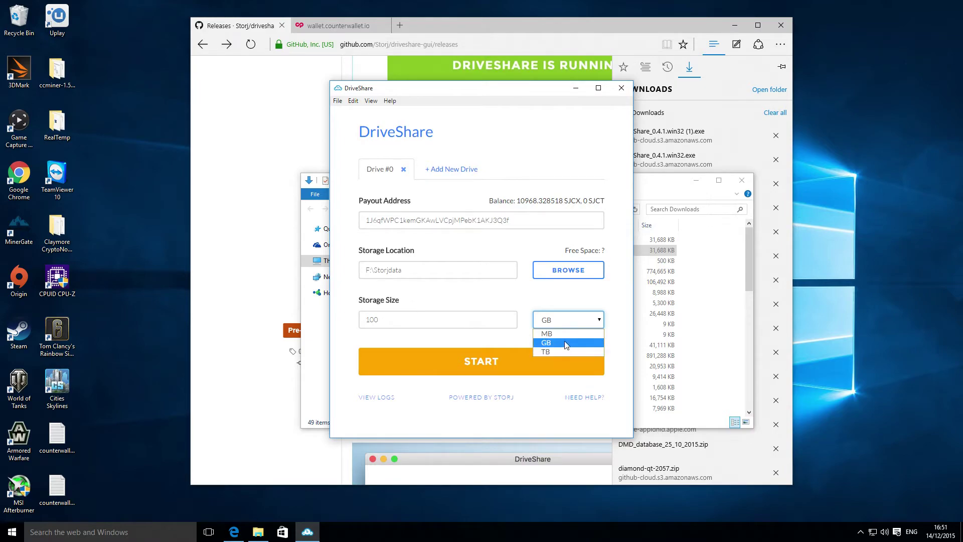
click(565, 342)
click(387, 320)
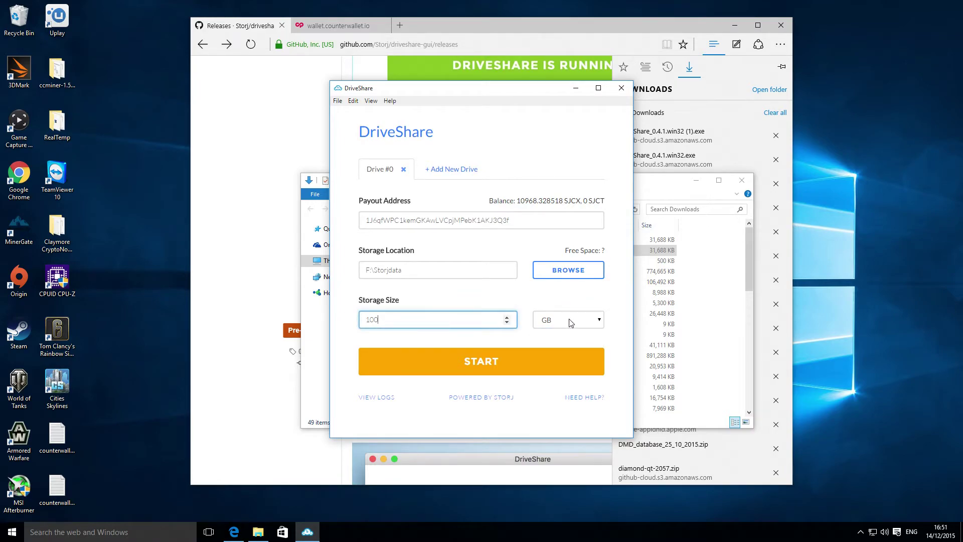
click(492, 362)
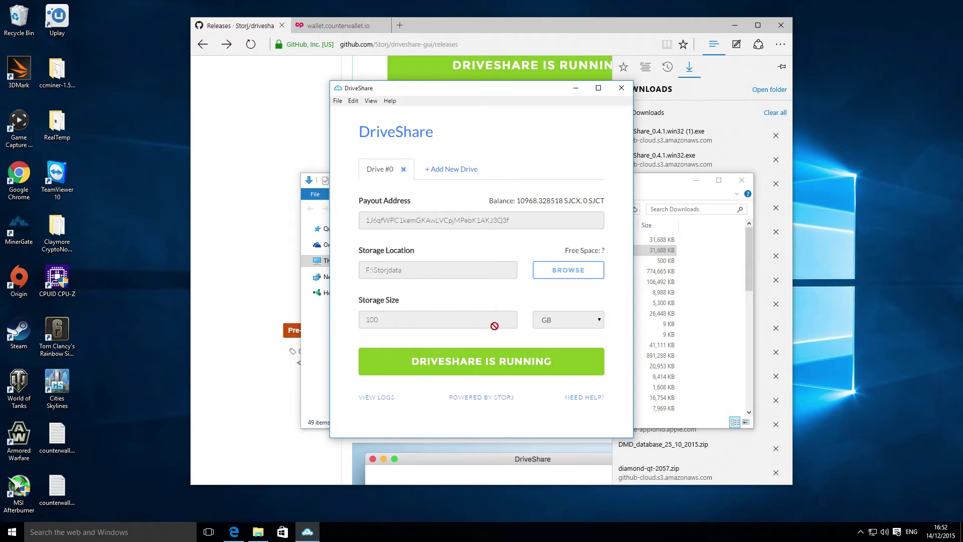
- In File Explorer, open Hard Drive1 (F:) from This PC
click(662, 189)
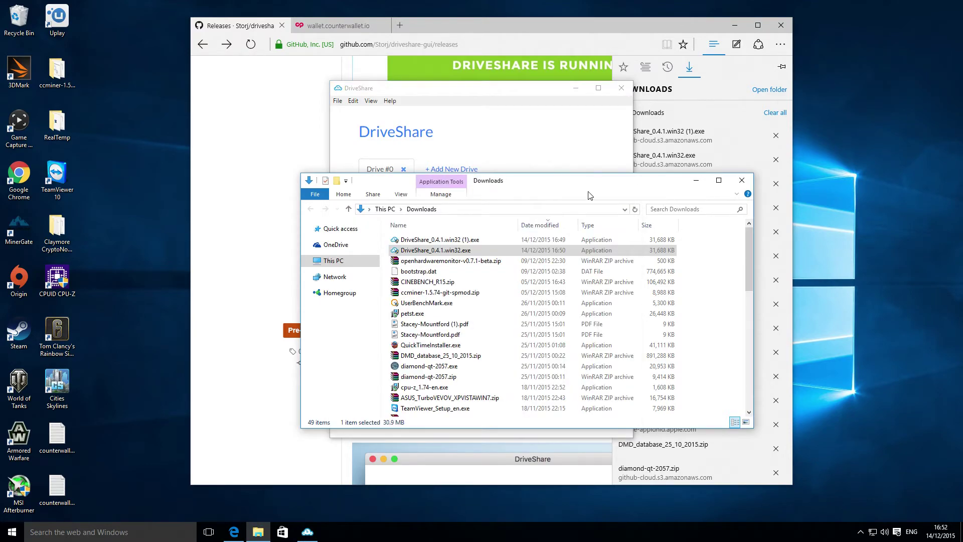
click(334, 263)
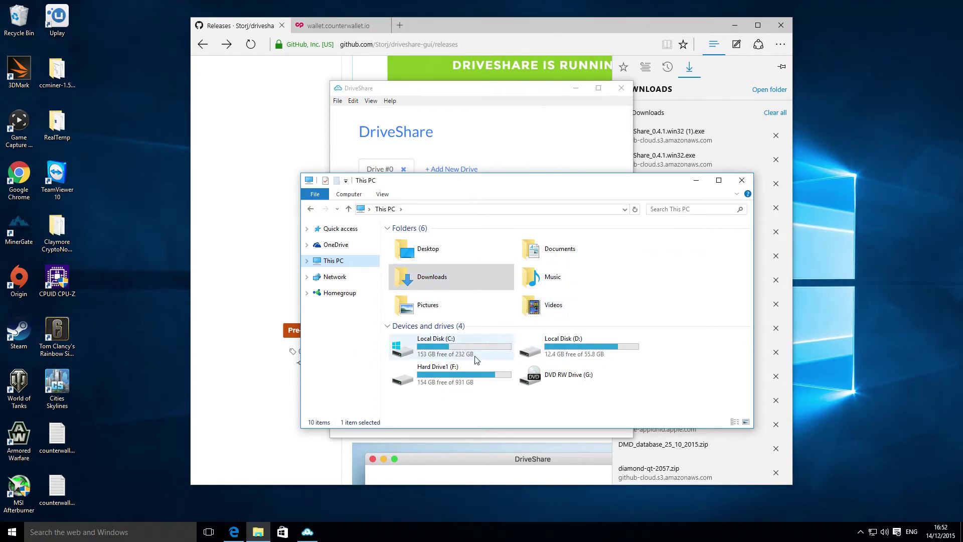
click(494, 379)
double_click(495, 380)
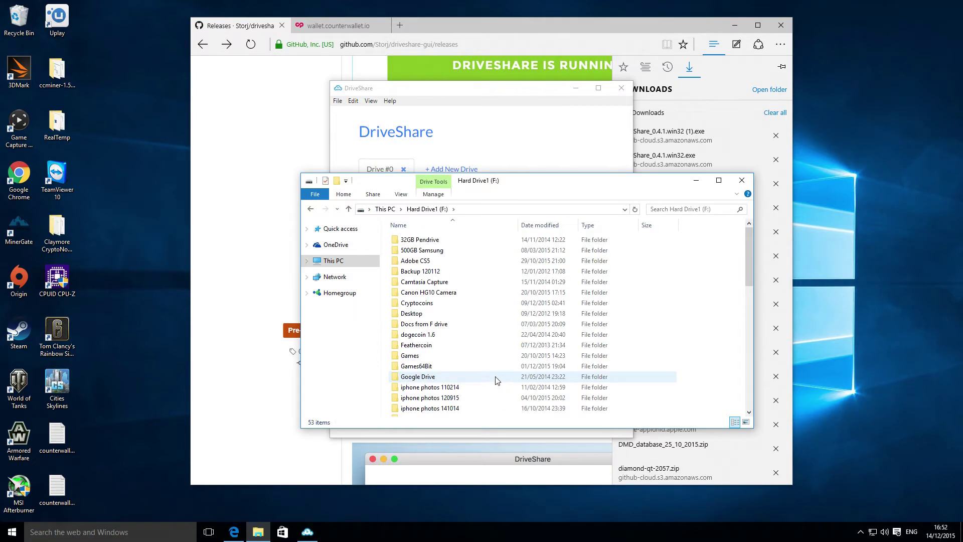
- Open Storjdata to confirm it is filling with 131,072 KB data files, then return to DriveShare
click(439, 336)
scroll(439, 336, down, 2)
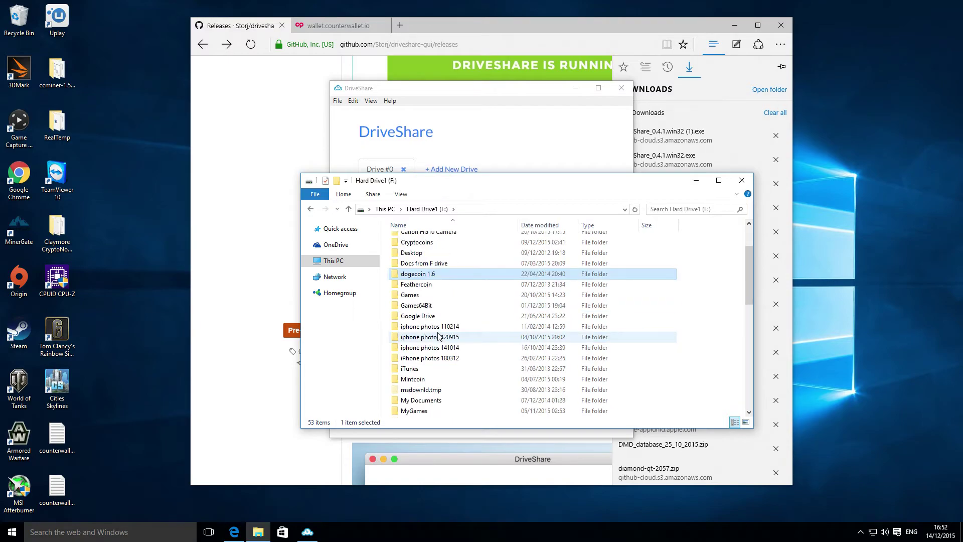
scroll(439, 336, down, 2)
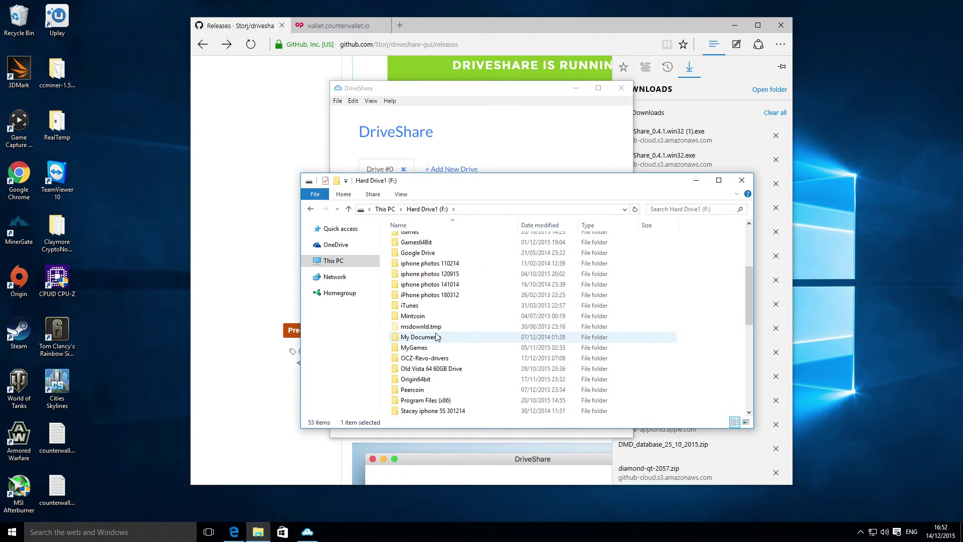
click(428, 380)
scroll(428, 380, down, 4)
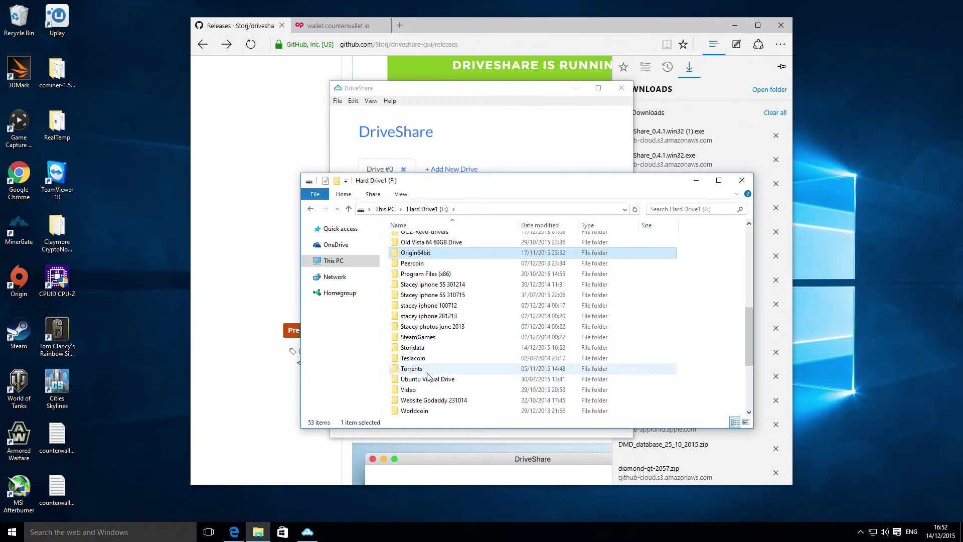
double_click(421, 348)
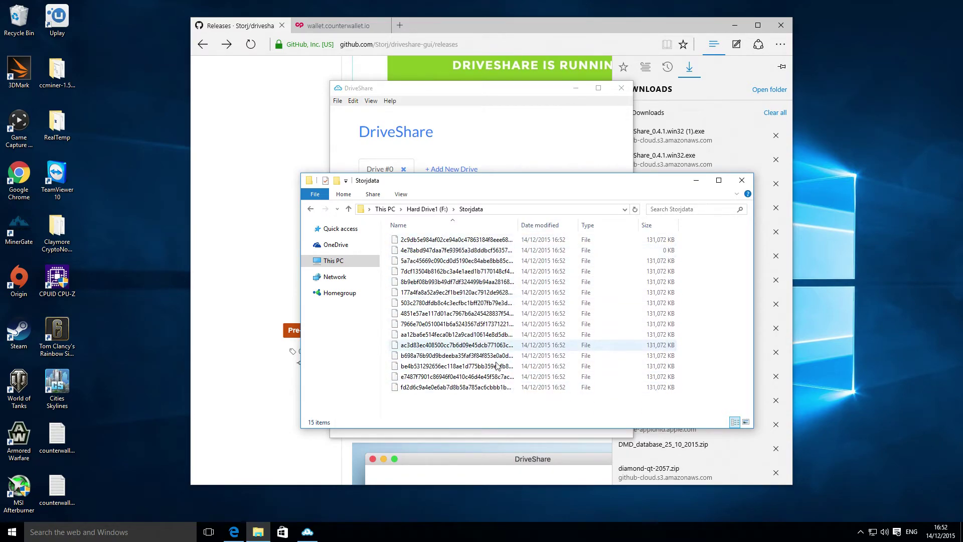
click(528, 93)
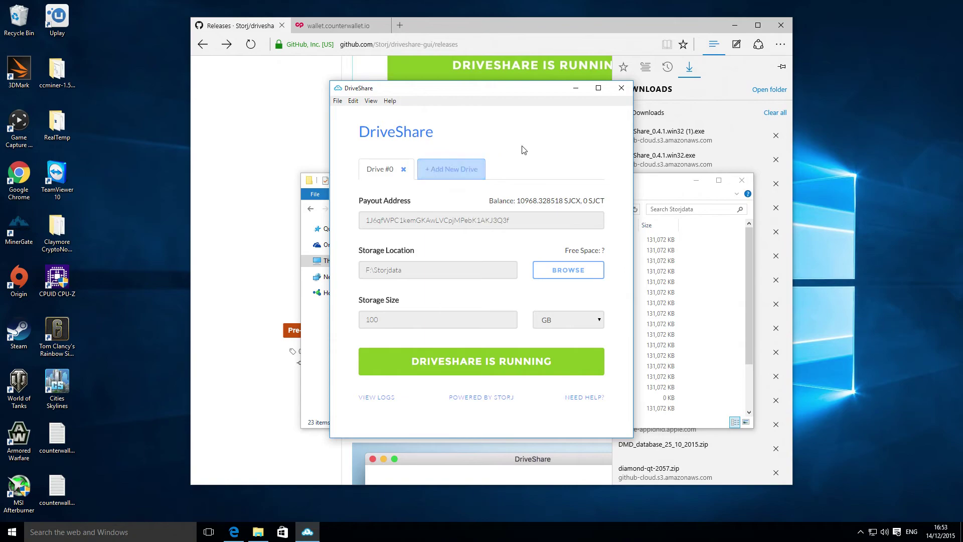
click(460, 172)
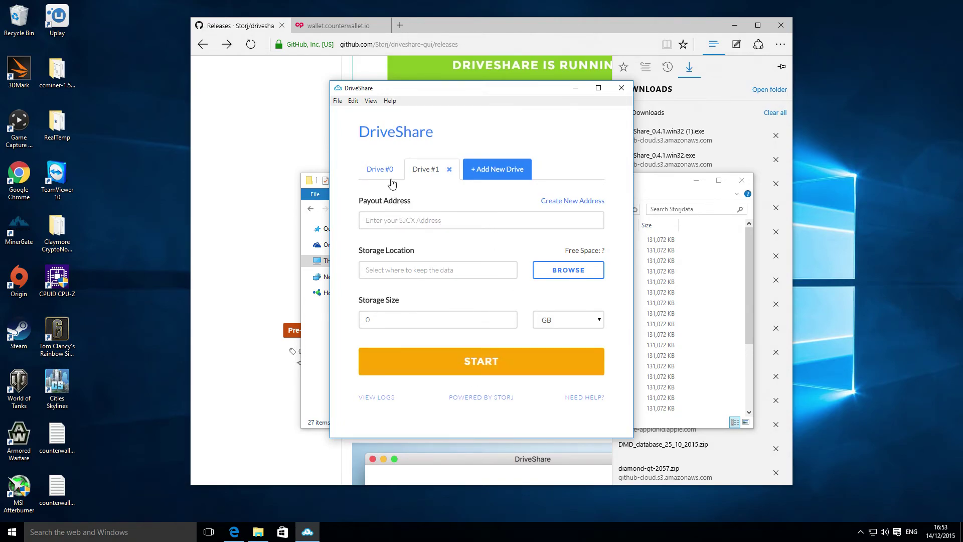
click(449, 169)
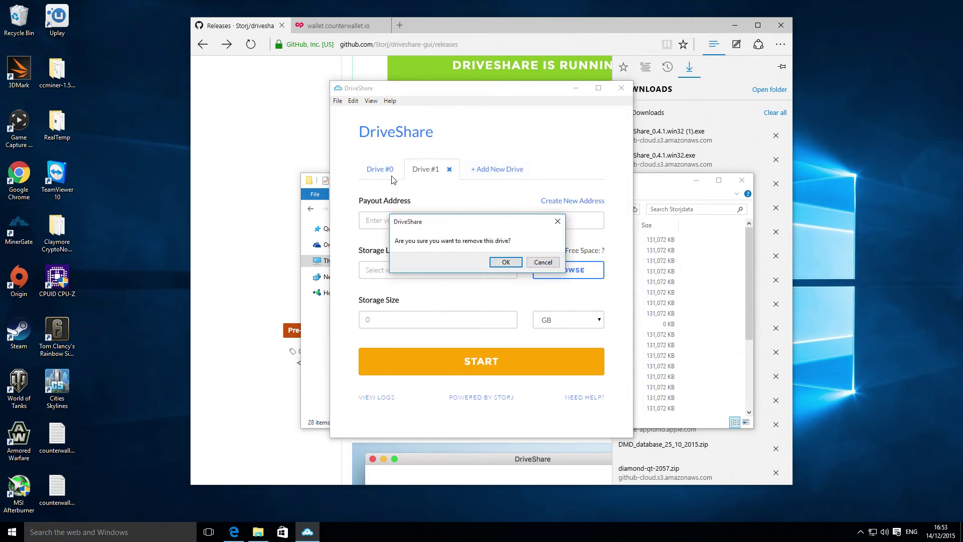
click(499, 261)
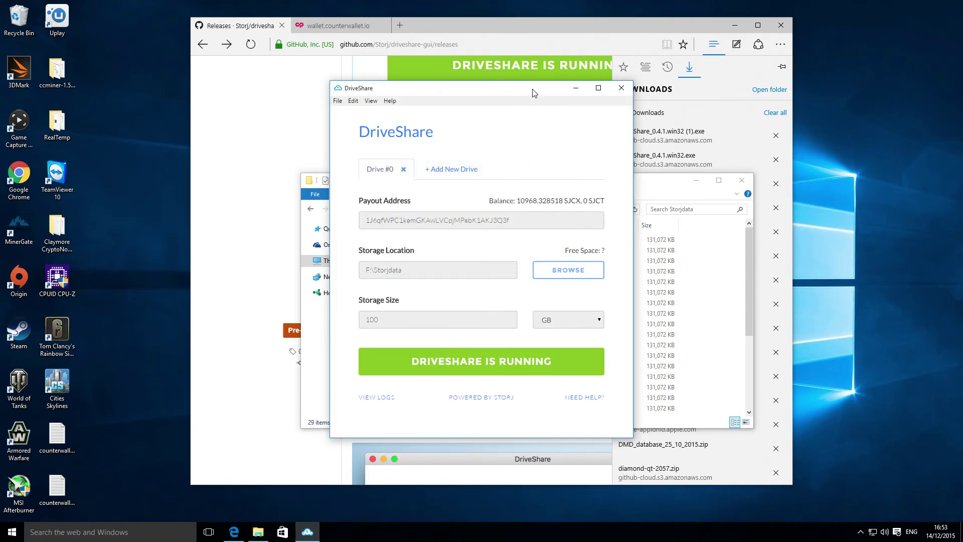